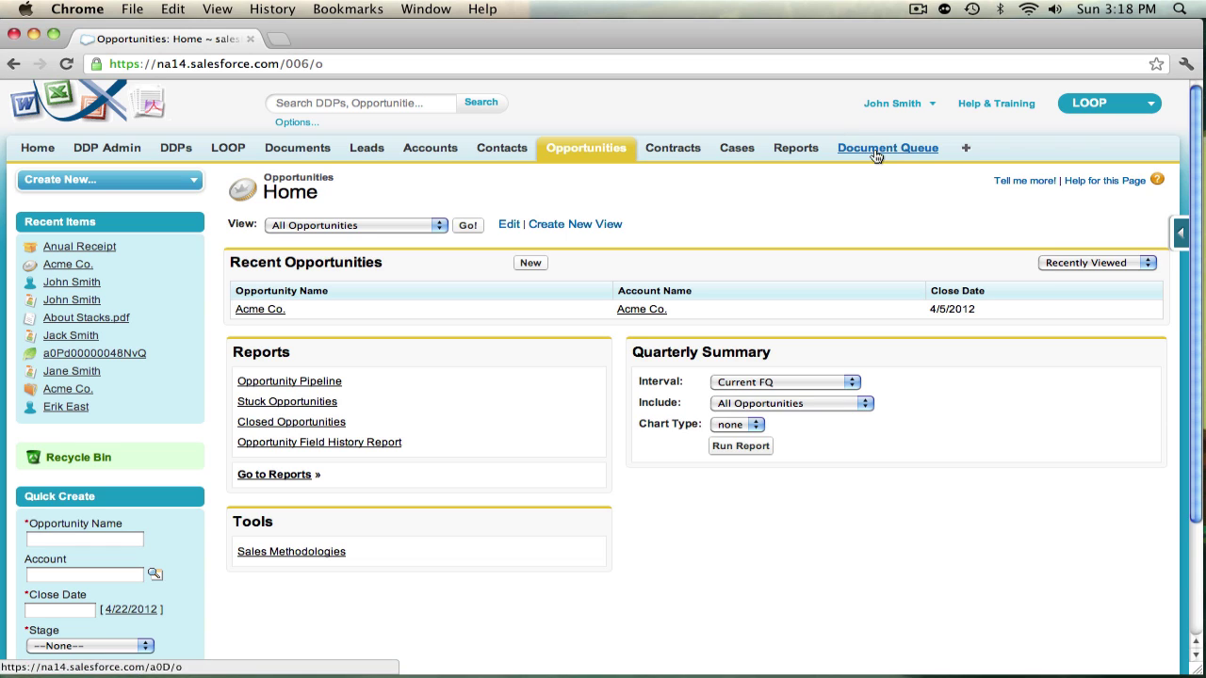
Show the Document Queue's All view, which lists no document requests yet
{"action": "left_click", "coordinate": [874, 149]}
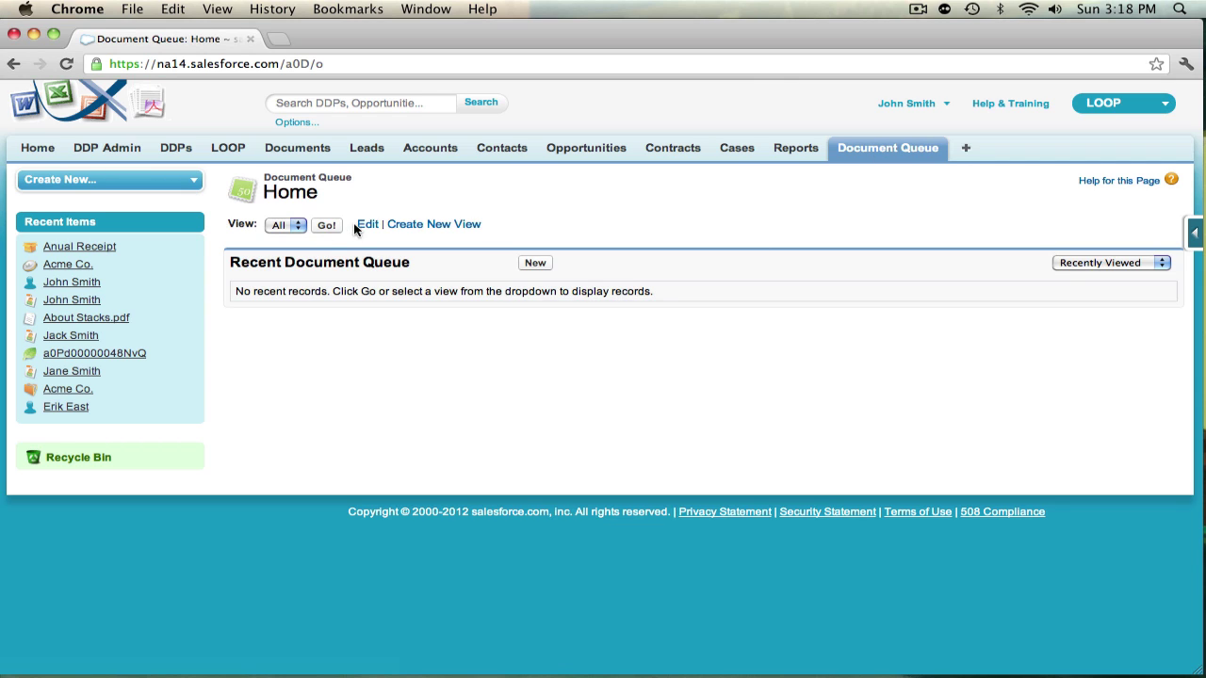
{"action": "left_click", "coordinate": [327, 227]}
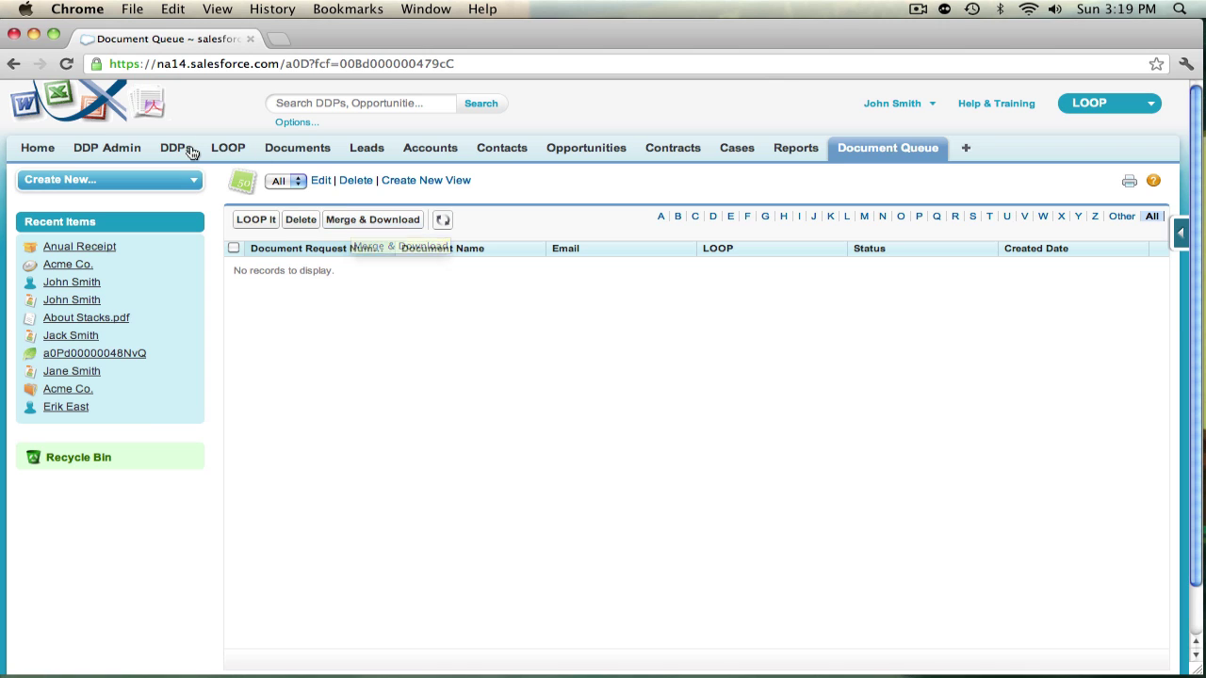
Open the Anual Receipt DDP and scroll to its Delivery Options list
{"action": "left_click", "coordinate": [188, 148]}
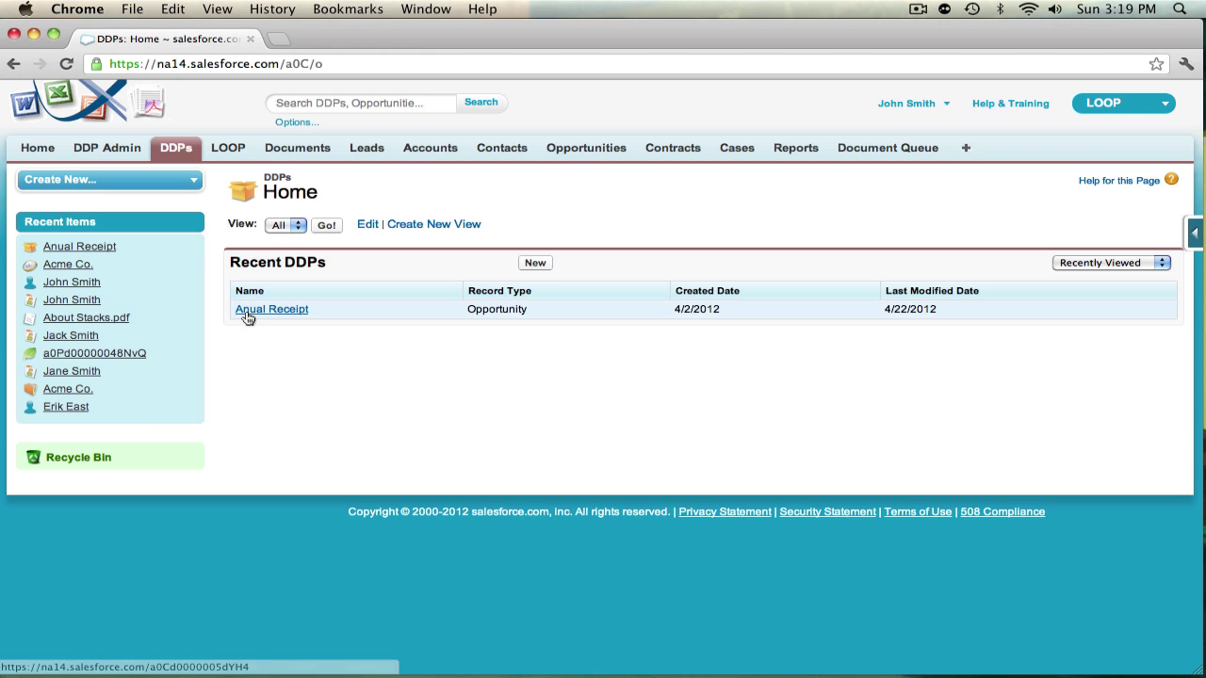
{"action": "left_click", "coordinate": [247, 310]}
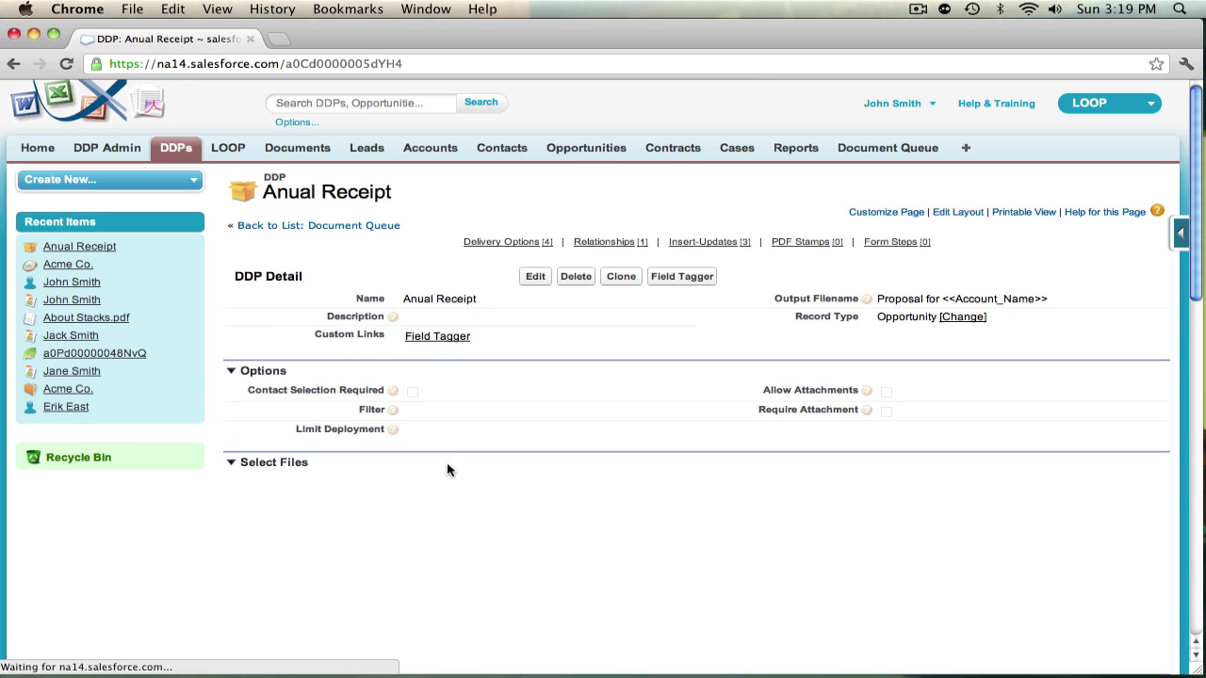
{"action": "scroll", "coordinate": [447, 462], "scroll_direction": "down", "scroll_amount": 2}
{"action": "scroll", "coordinate": [447, 462], "scroll_direction": "down", "scroll_amount": 8}
{"action": "scroll", "coordinate": [446, 469], "scroll_direction": "down", "scroll_amount": 2}
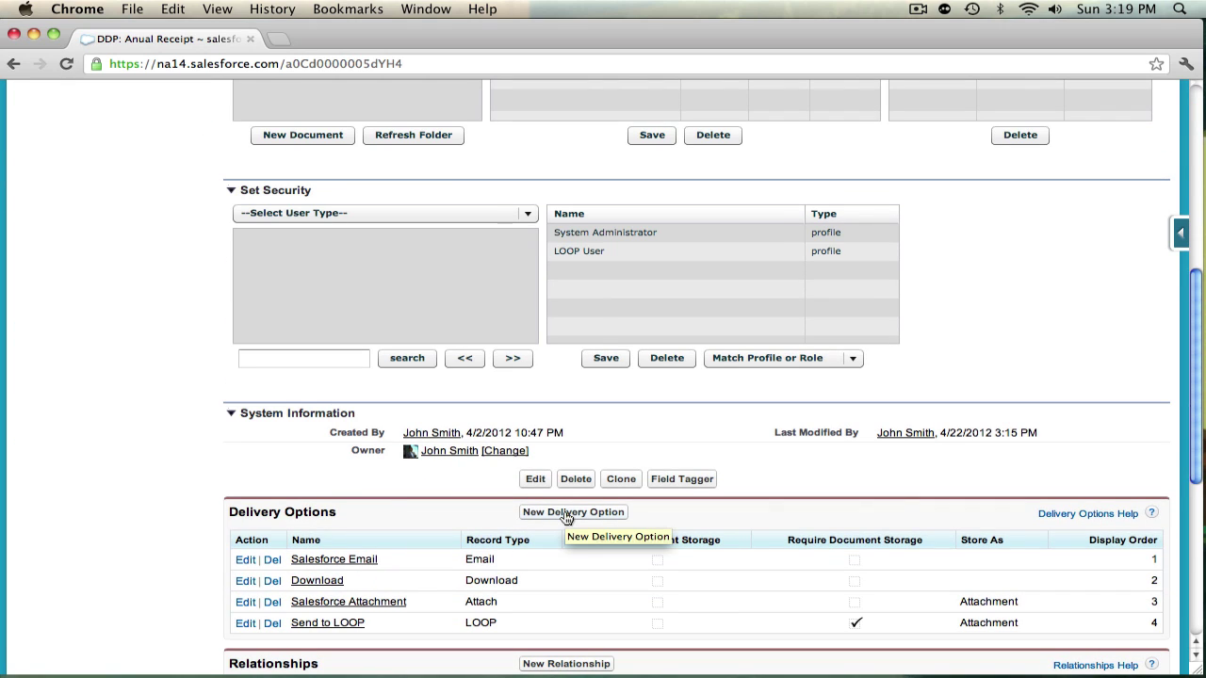
Start a new delivery option of type Document Queue
{"action": "left_click", "coordinate": [566, 515]}
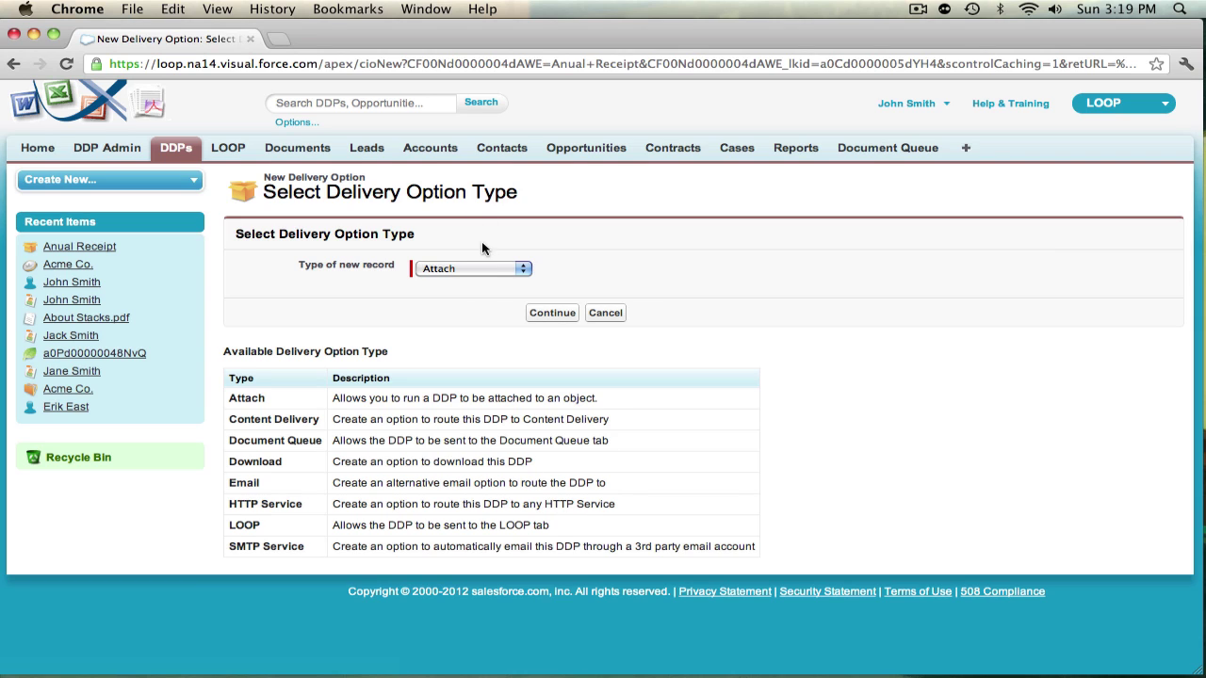
{"action": "left_click", "coordinate": [491, 271]}
{"action": "left_click", "coordinate": [482, 293]}
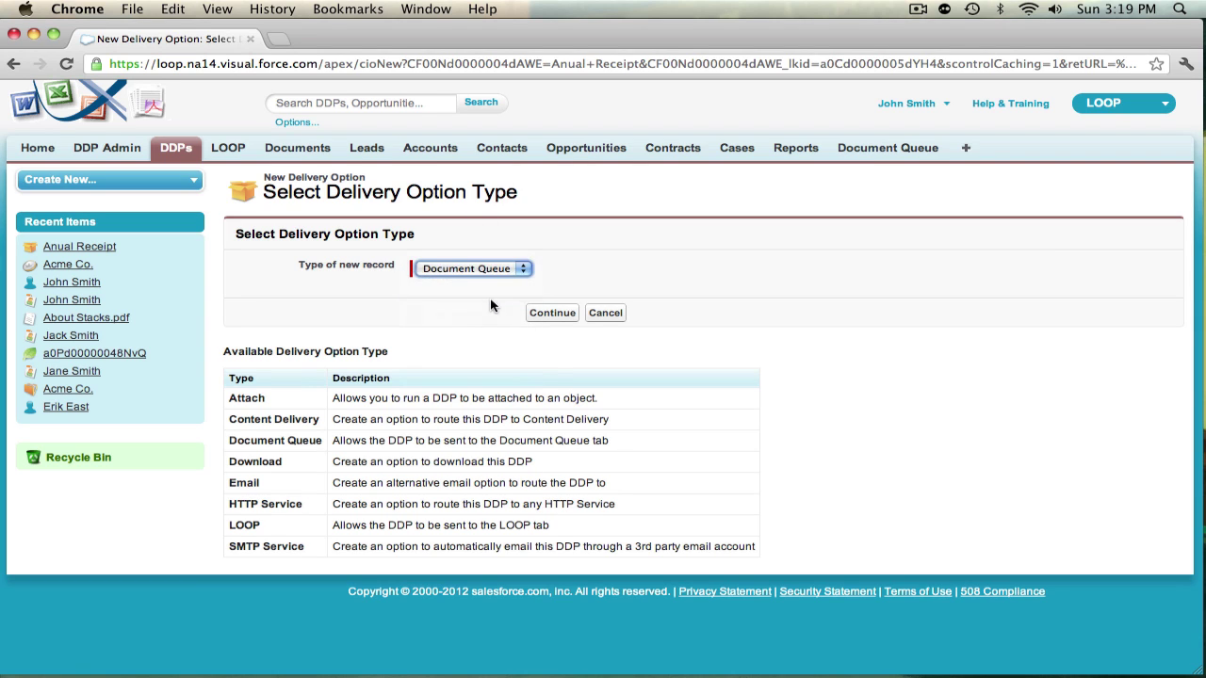
{"action": "left_click", "coordinate": [530, 313]}
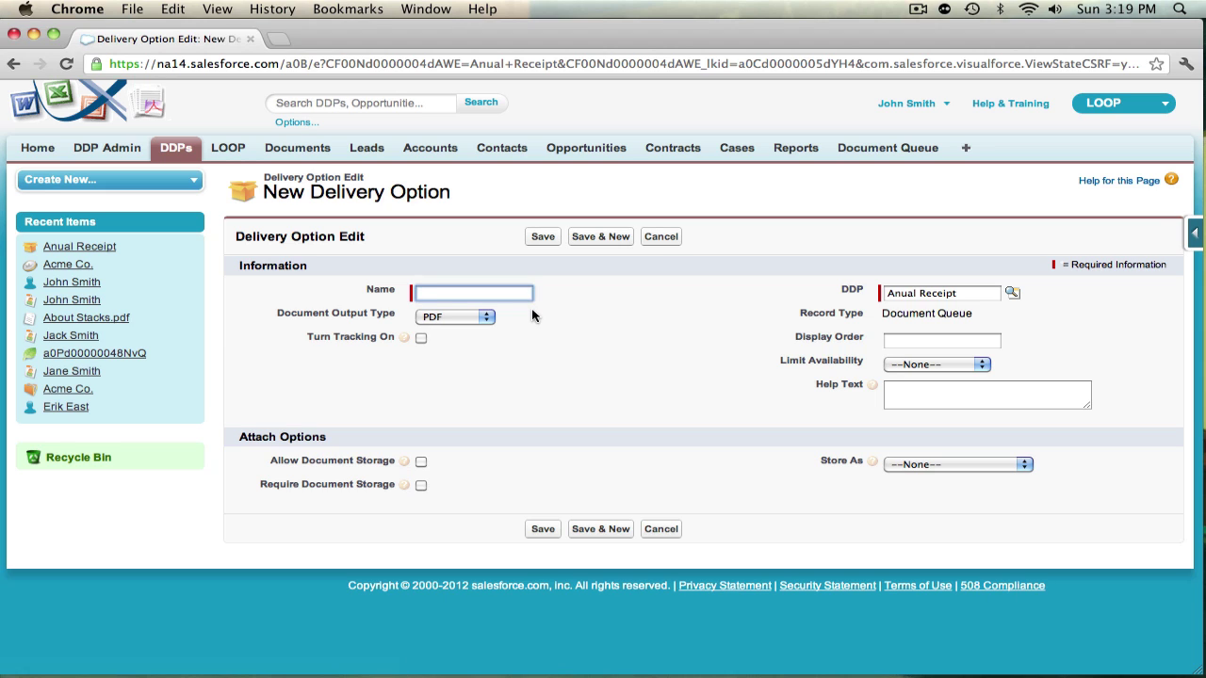
Name the delivery option 'Send to Document Que' with PDF output type
{"action": "type", "text": "Se"}
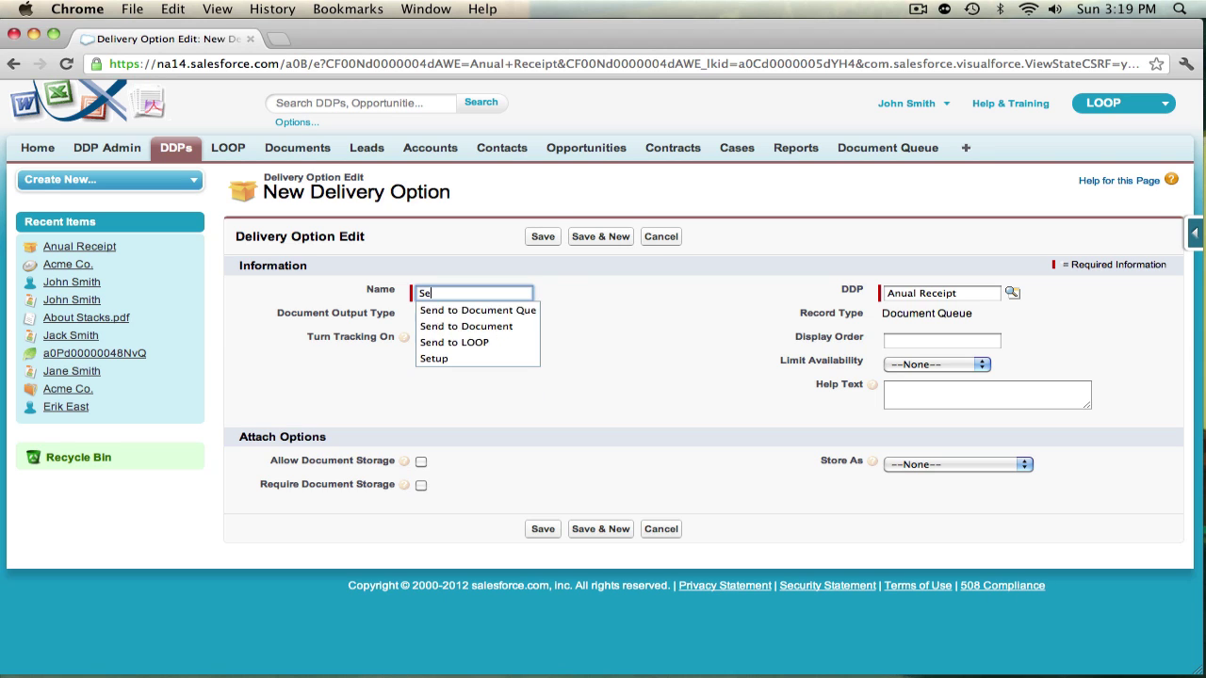
{"action": "type", "text": "d"}
{"action": "key", "text": "BackSpace"}
{"action": "type", "text": "nd"}
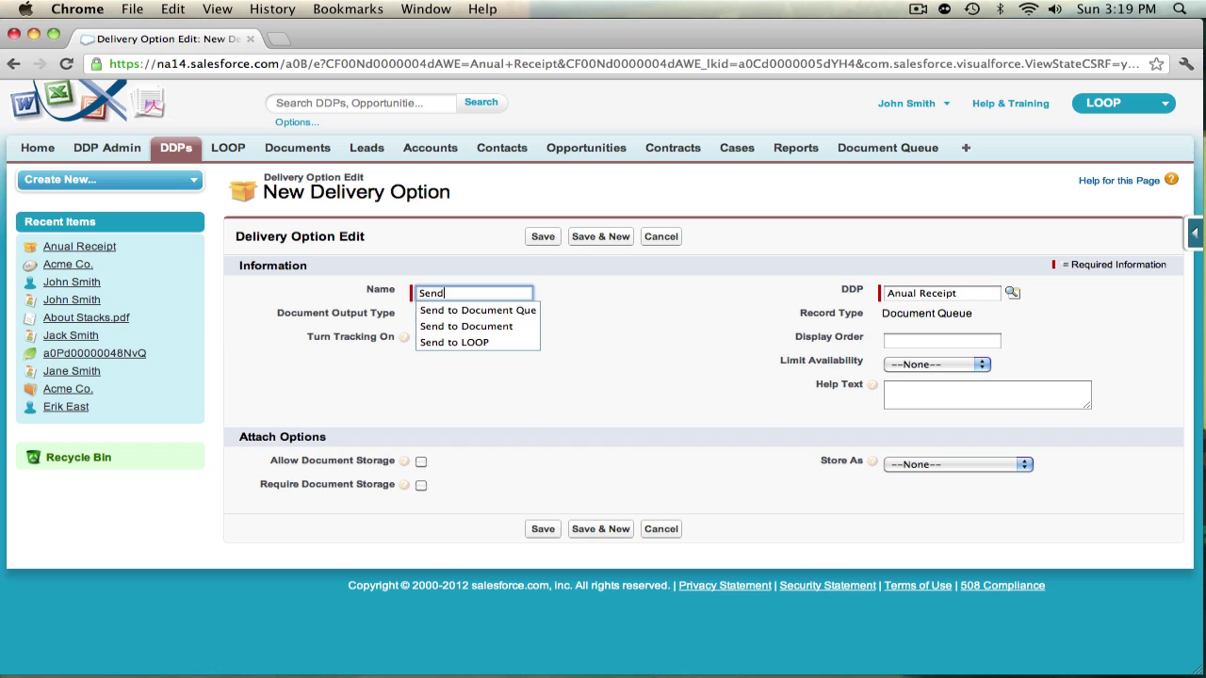
{"action": "key", "text": "Down"}
{"action": "key", "text": "Tab"}
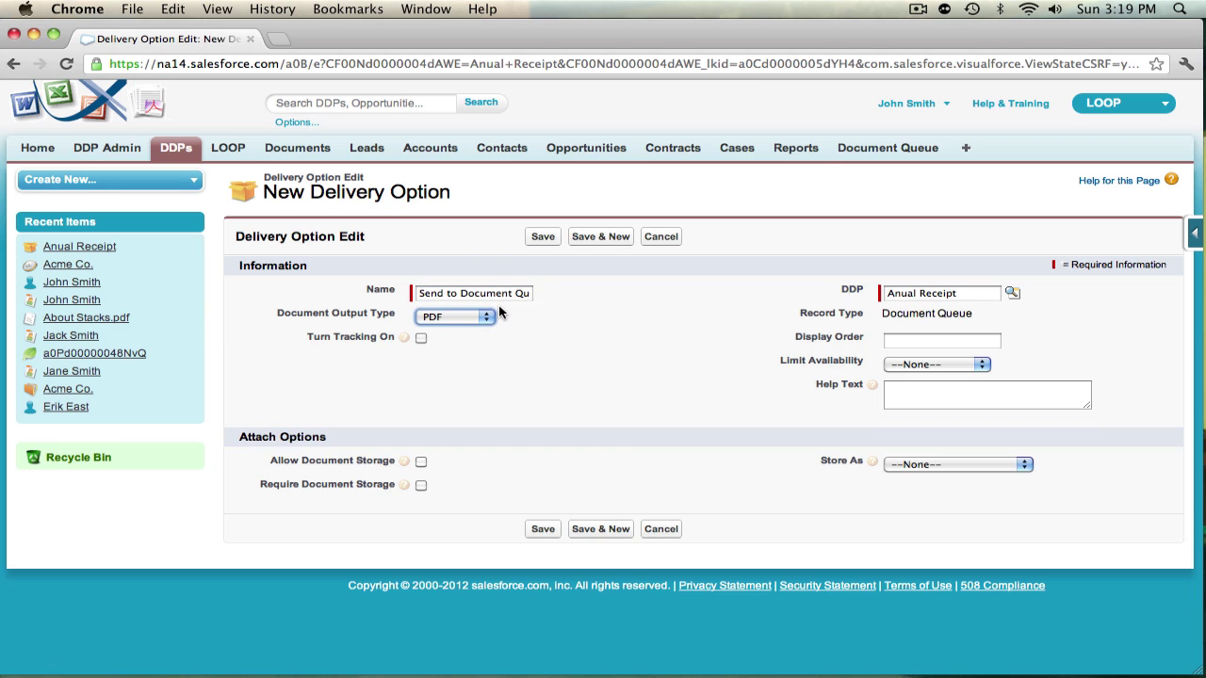
{"action": "left_click", "coordinate": [486, 318]}
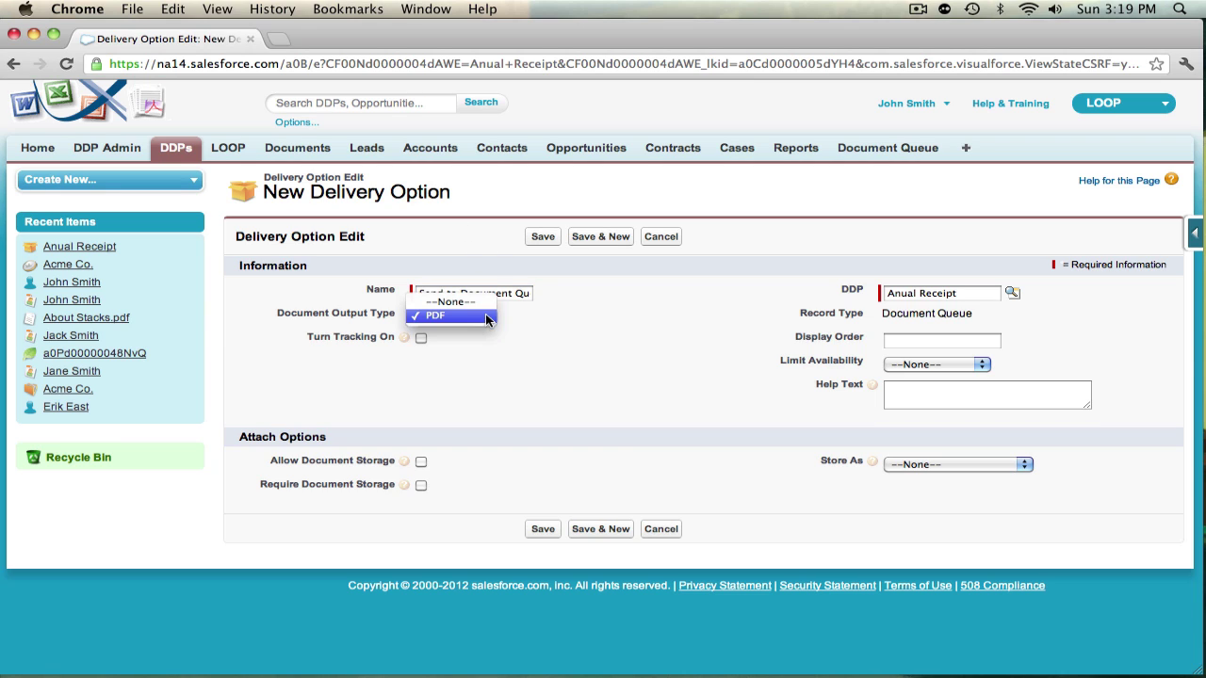
{"action": "left_click", "coordinate": [488, 319]}
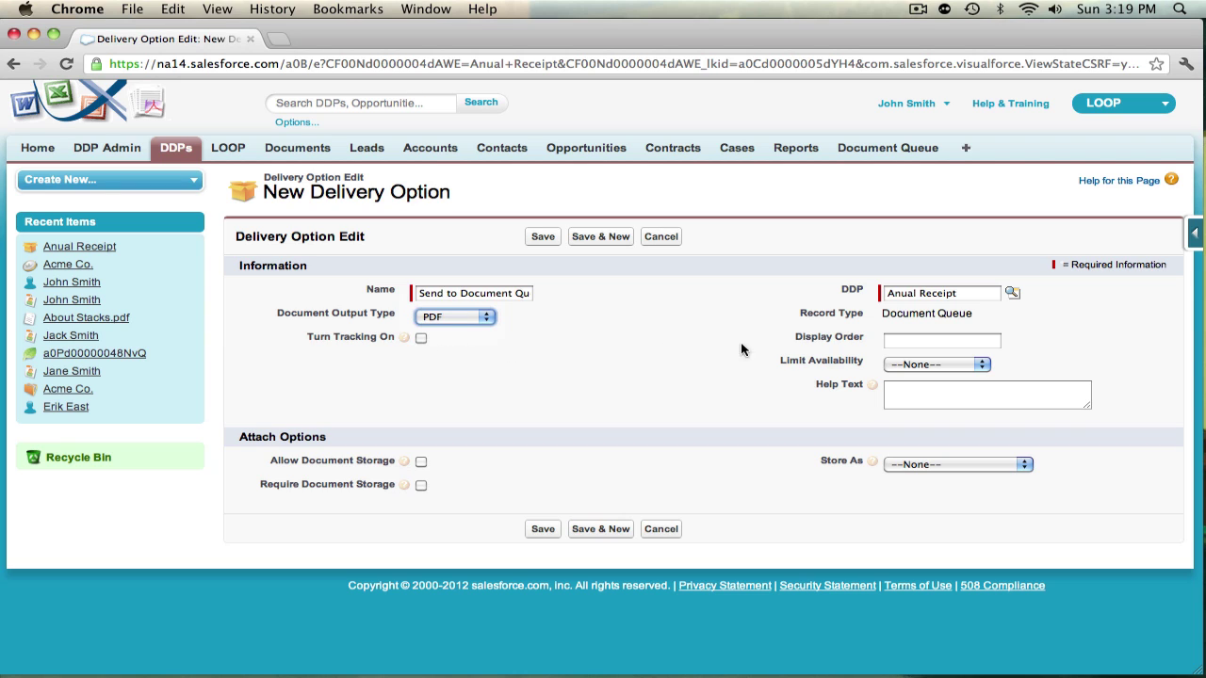
Set display order to 5 and leave availability unrestricted
{"action": "left_click", "coordinate": [962, 342]}
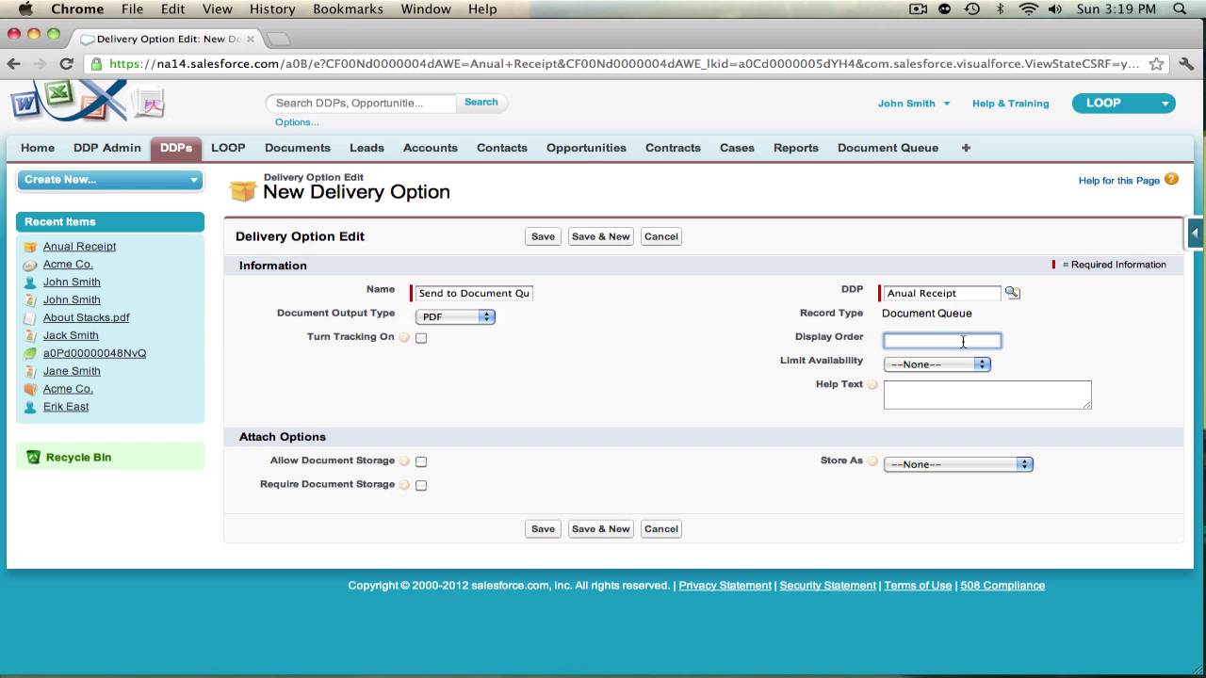
{"action": "type", "text": "5"}
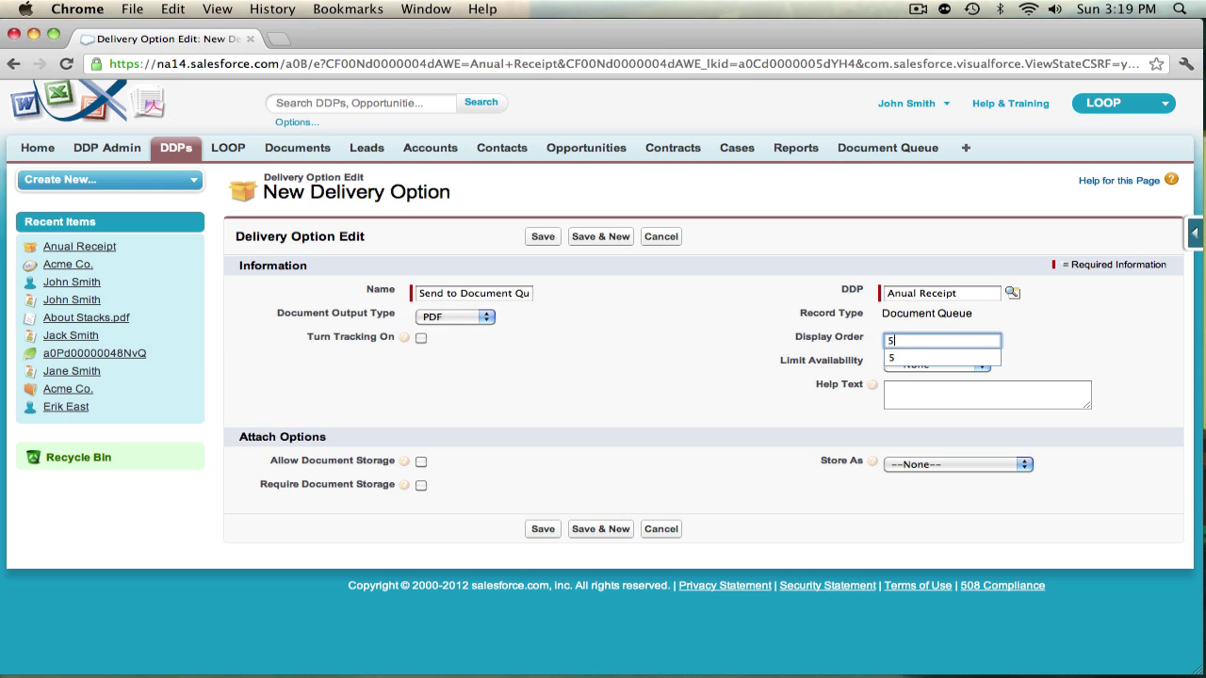
{"action": "left_click", "coordinate": [1118, 365]}
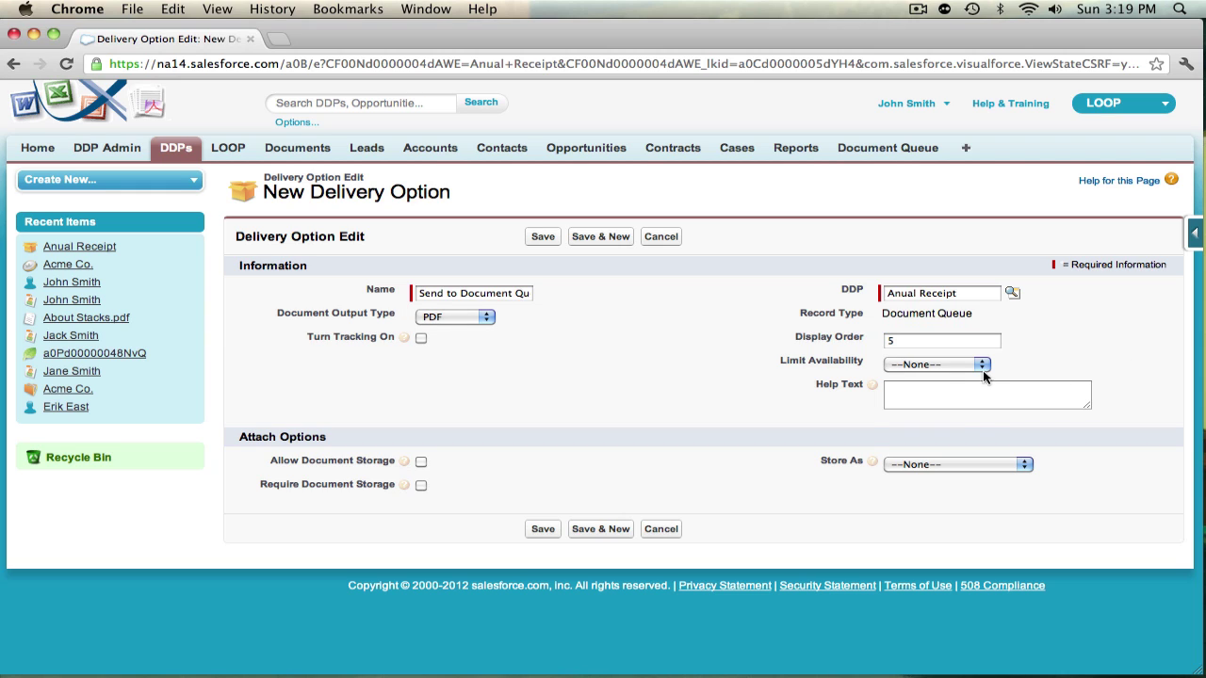
{"action": "left_click", "coordinate": [932, 367]}
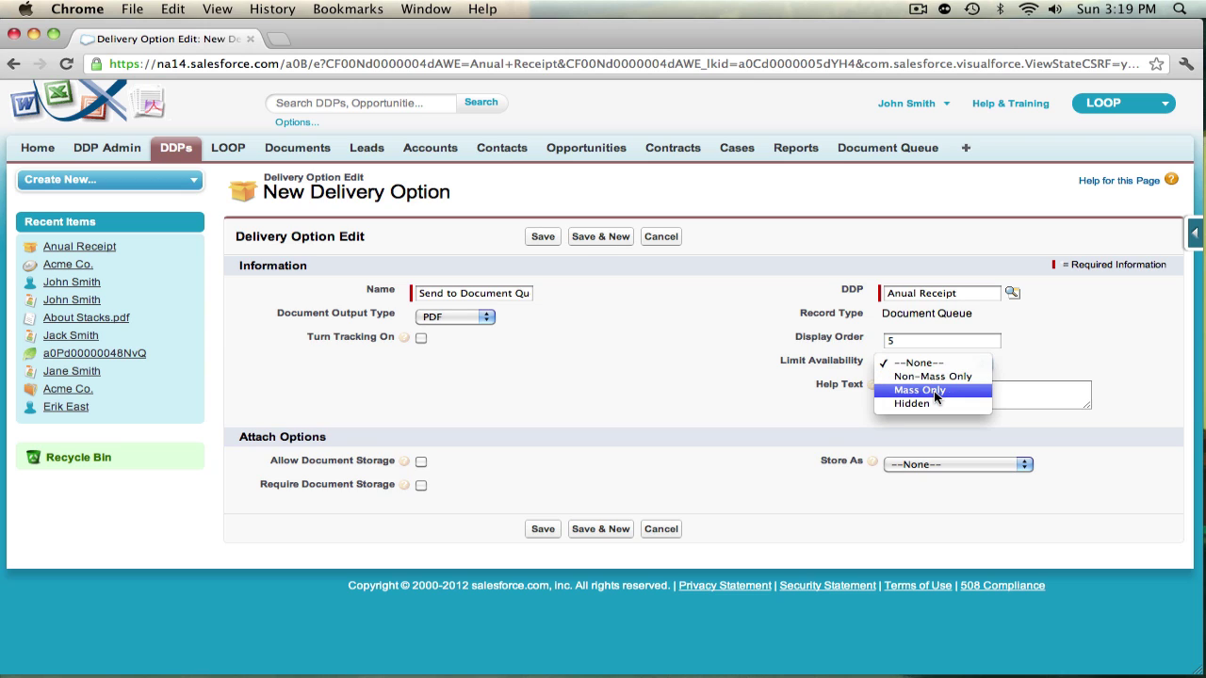
{"action": "left_click", "coordinate": [1114, 344]}
Enter help text about sending PDFs to the document queue, then open the Store As choices
{"action": "left_click", "coordinate": [1061, 392]}
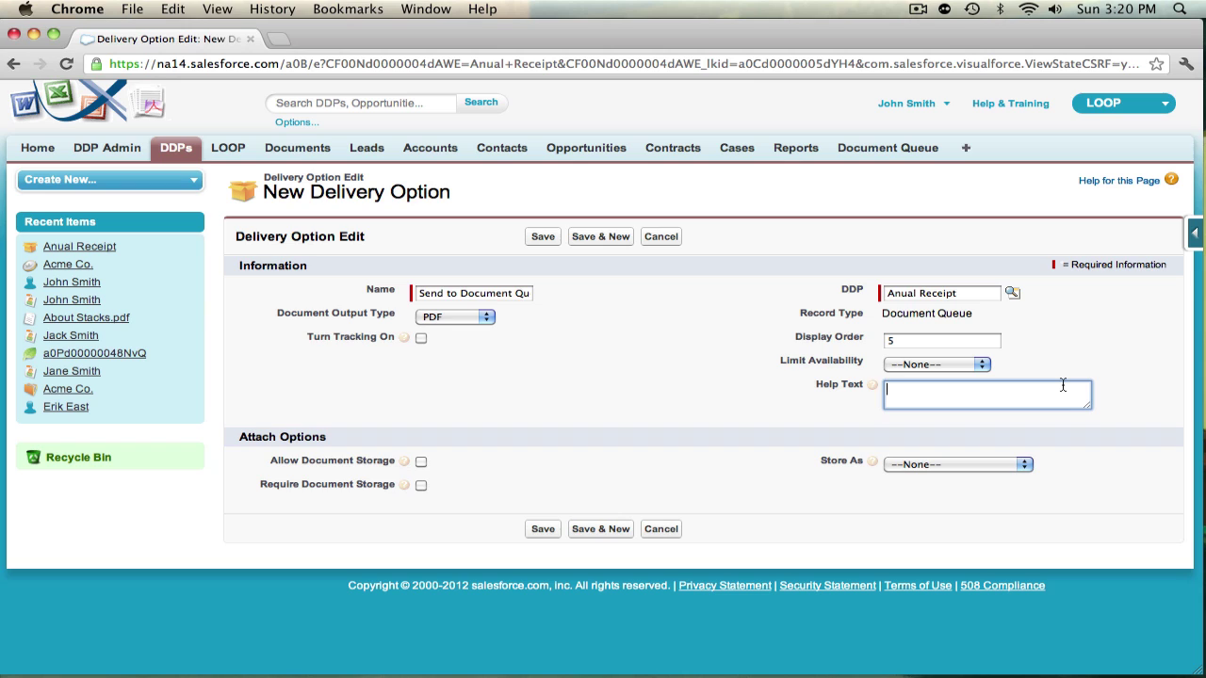
{"action": "type", "text": "Sends PDFs to Document q"}
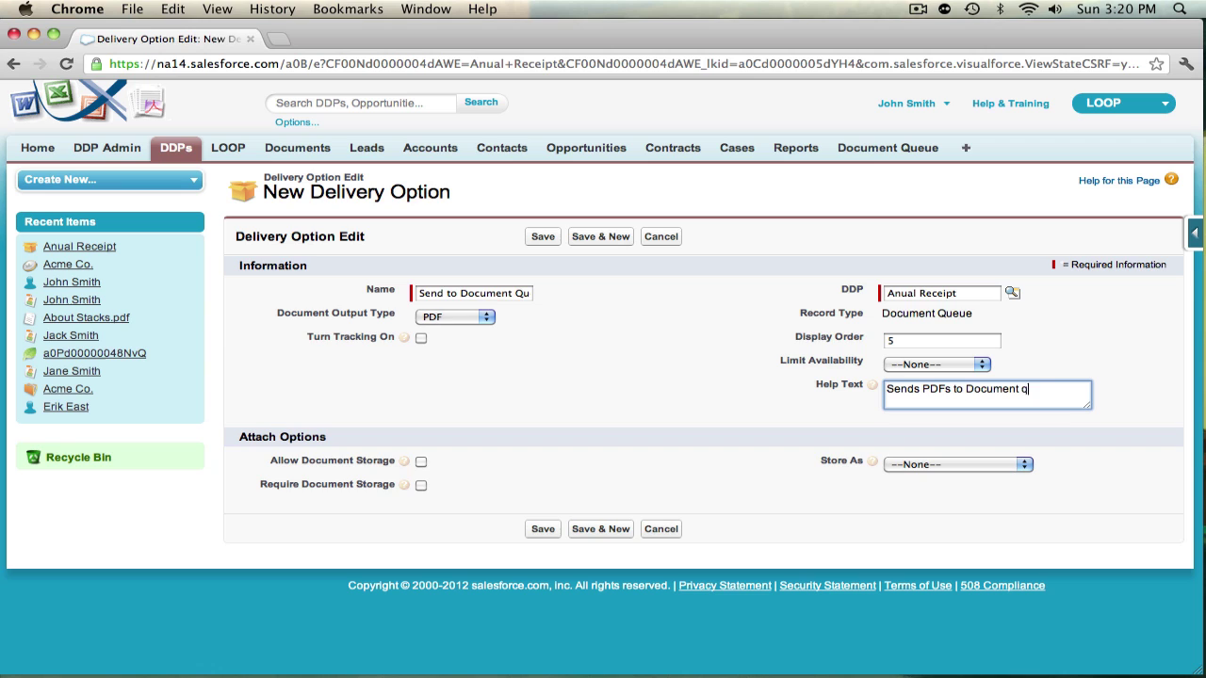
{"action": "type", "text": "ue"}
{"action": "left_click", "coordinate": [966, 464]}
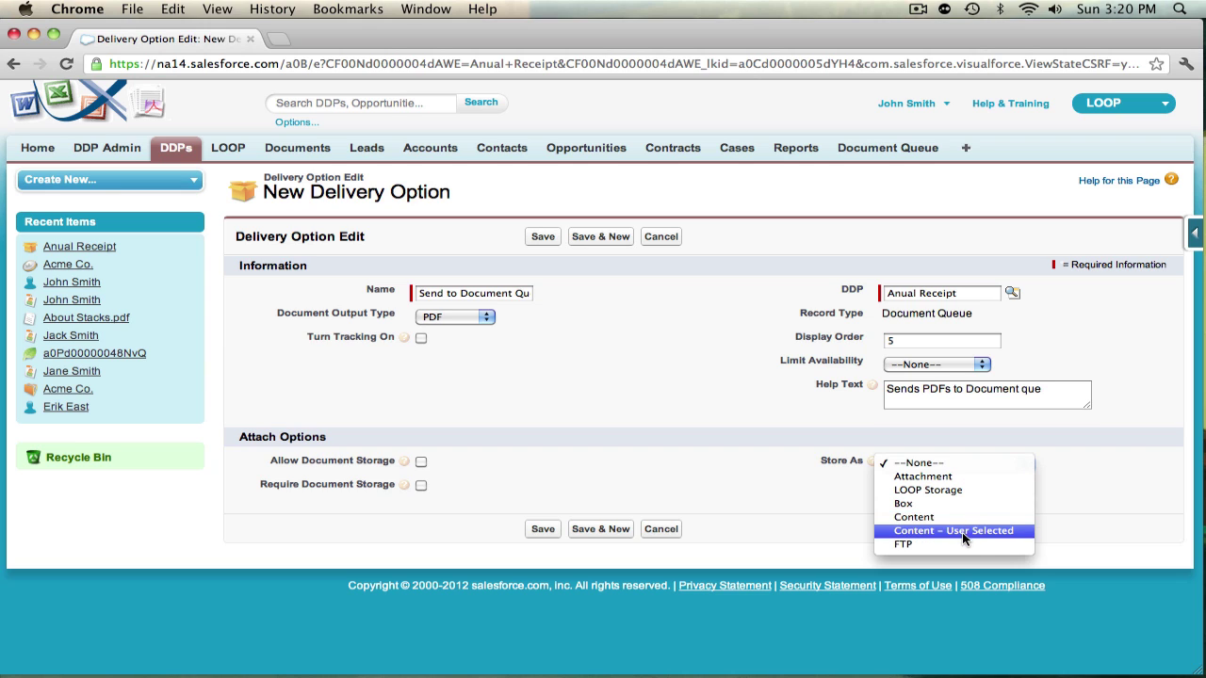
Keep Store As at --None-- and save the Send to Document Que option
{"action": "left_click", "coordinate": [758, 483]}
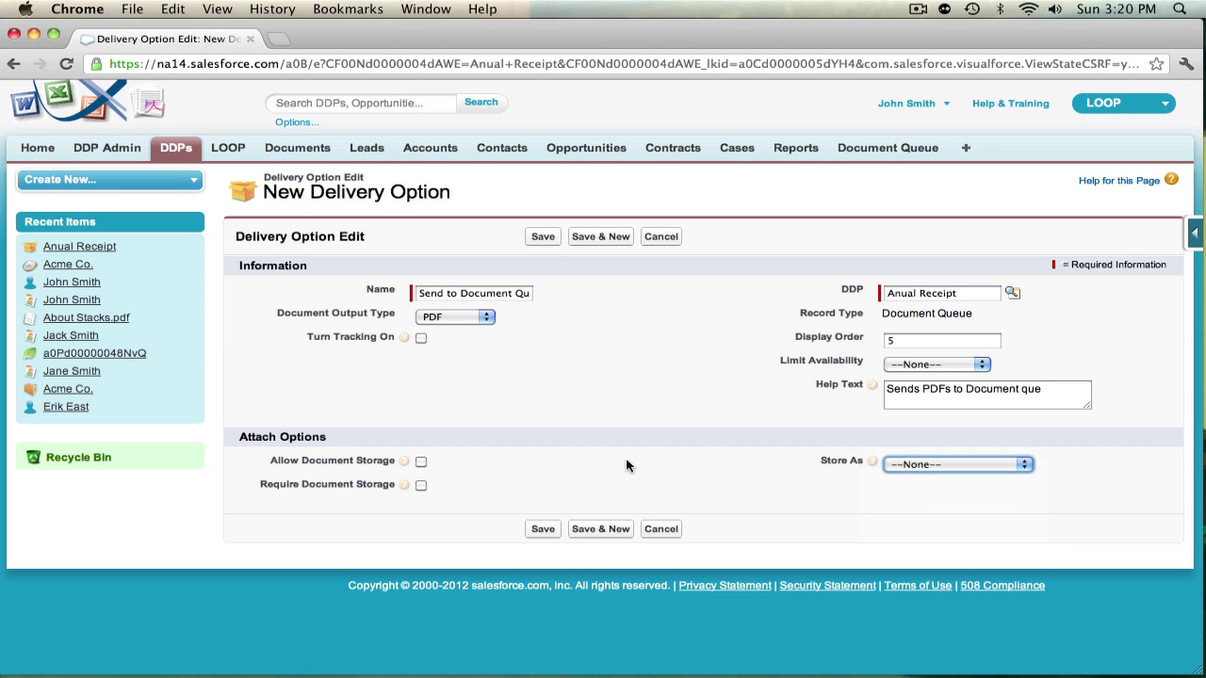
{"action": "left_click", "coordinate": [543, 240]}
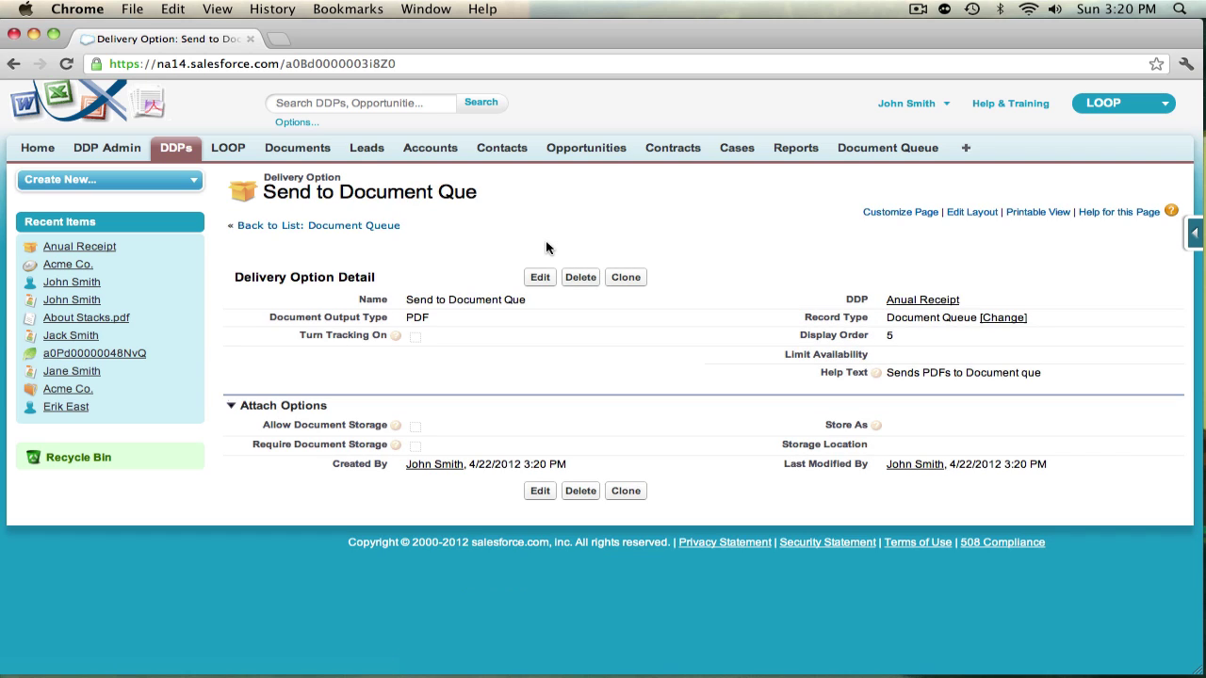
Select the four Acme widget opportunities in the All list and launch Mass LOOPlus
{"action": "left_click", "coordinate": [585, 151]}
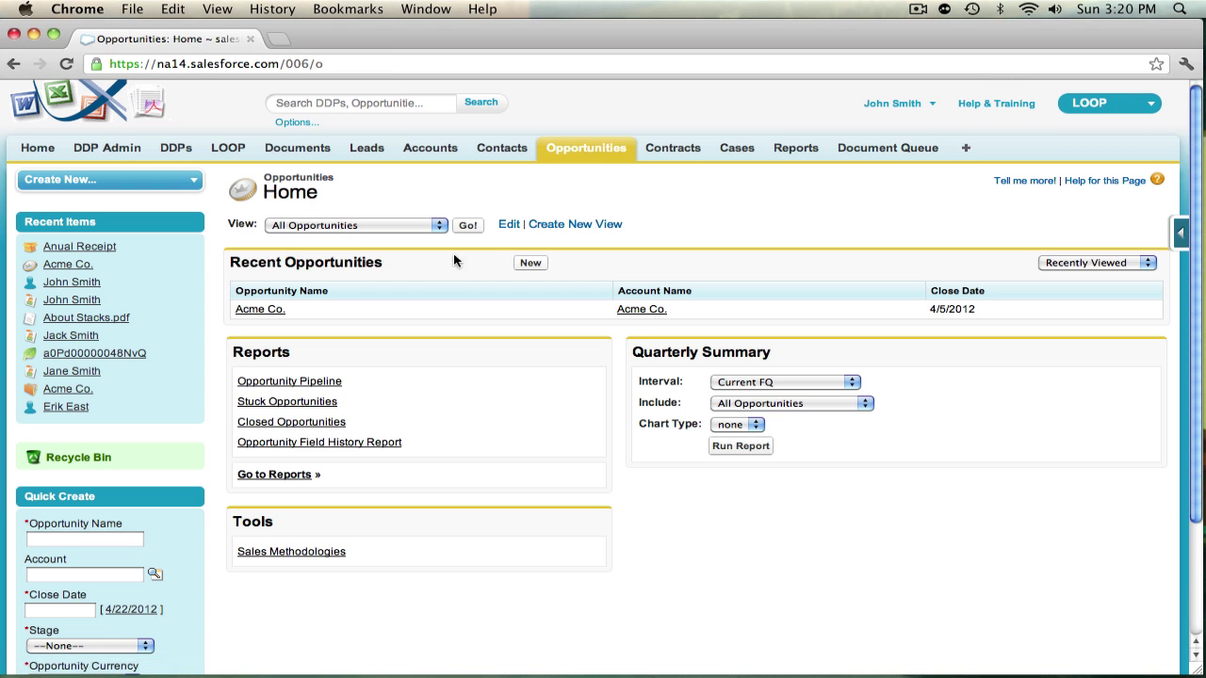
{"action": "left_click", "coordinate": [458, 227]}
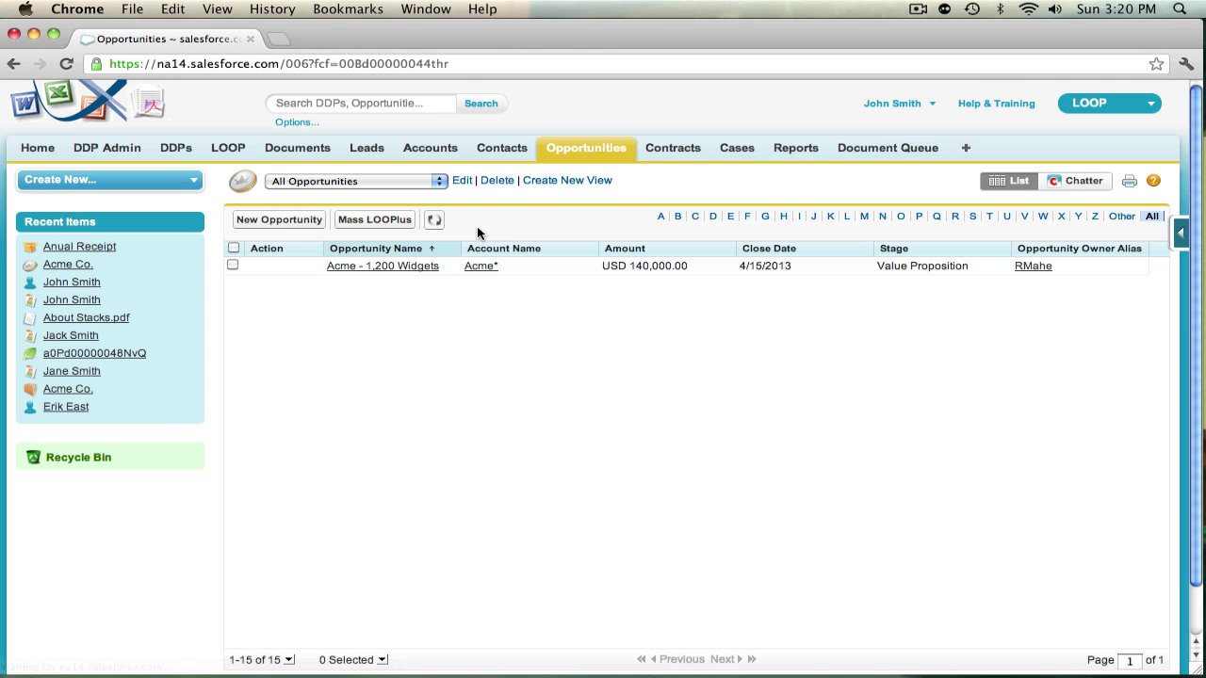
{"action": "left_click", "coordinate": [233, 265]}
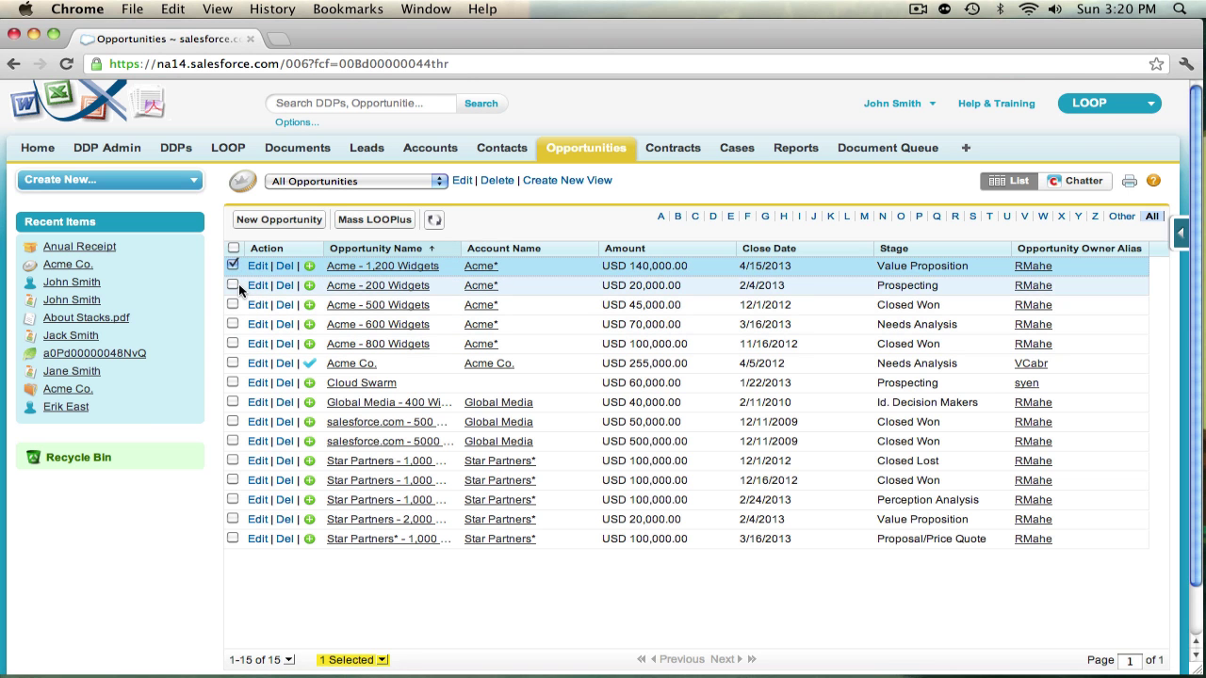
{"action": "left_click", "coordinate": [233, 304]}
{"action": "left_click", "coordinate": [233, 324]}
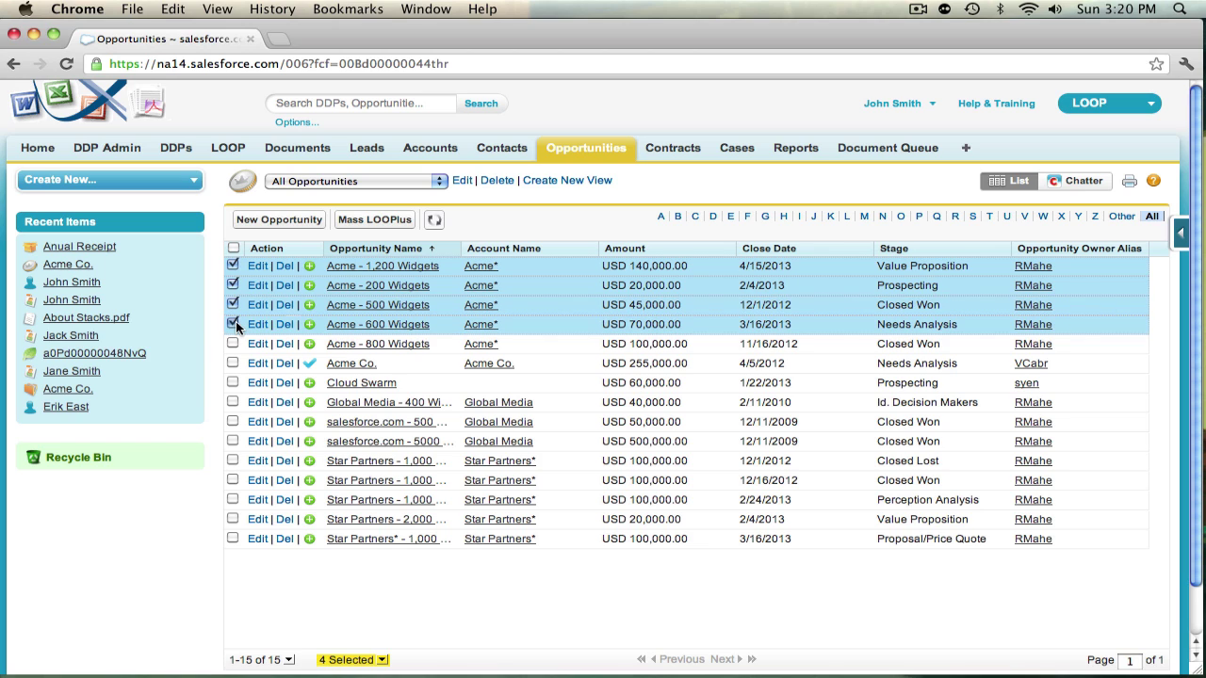
{"action": "left_click", "coordinate": [368, 220]}
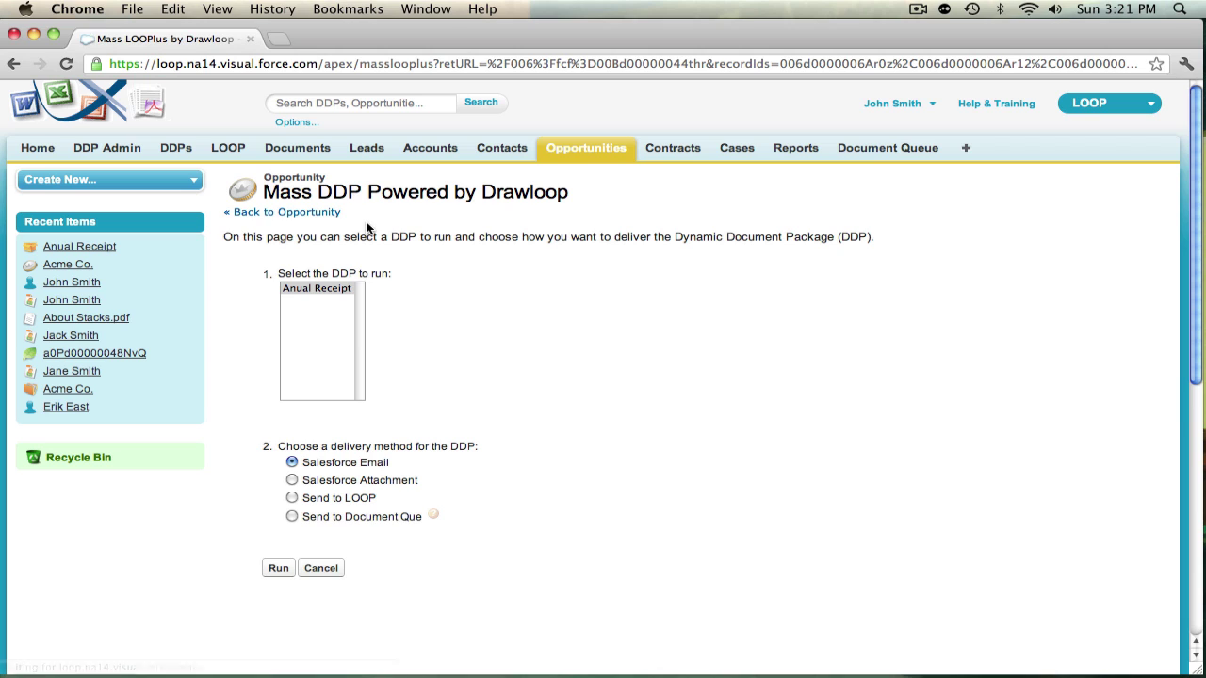
Run Anual Receipt with Send to Document Que delivery and acknowledge the processing alert
{"action": "left_click", "coordinate": [337, 290]}
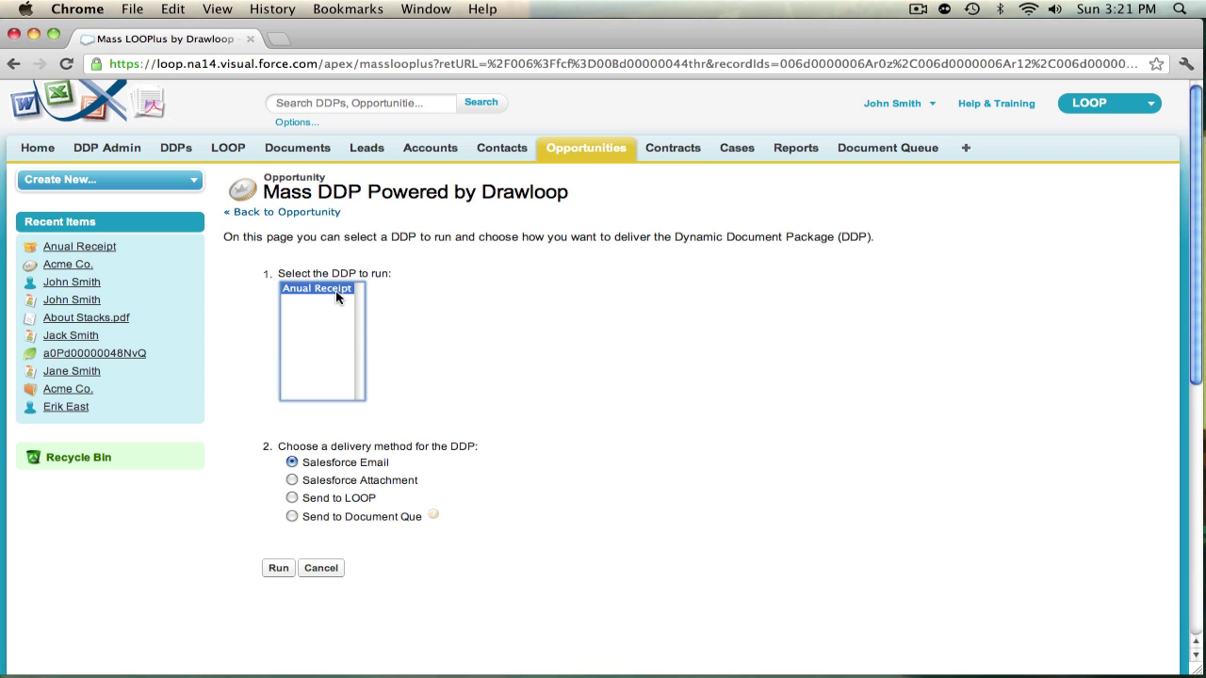
{"action": "left_click", "coordinate": [292, 516]}
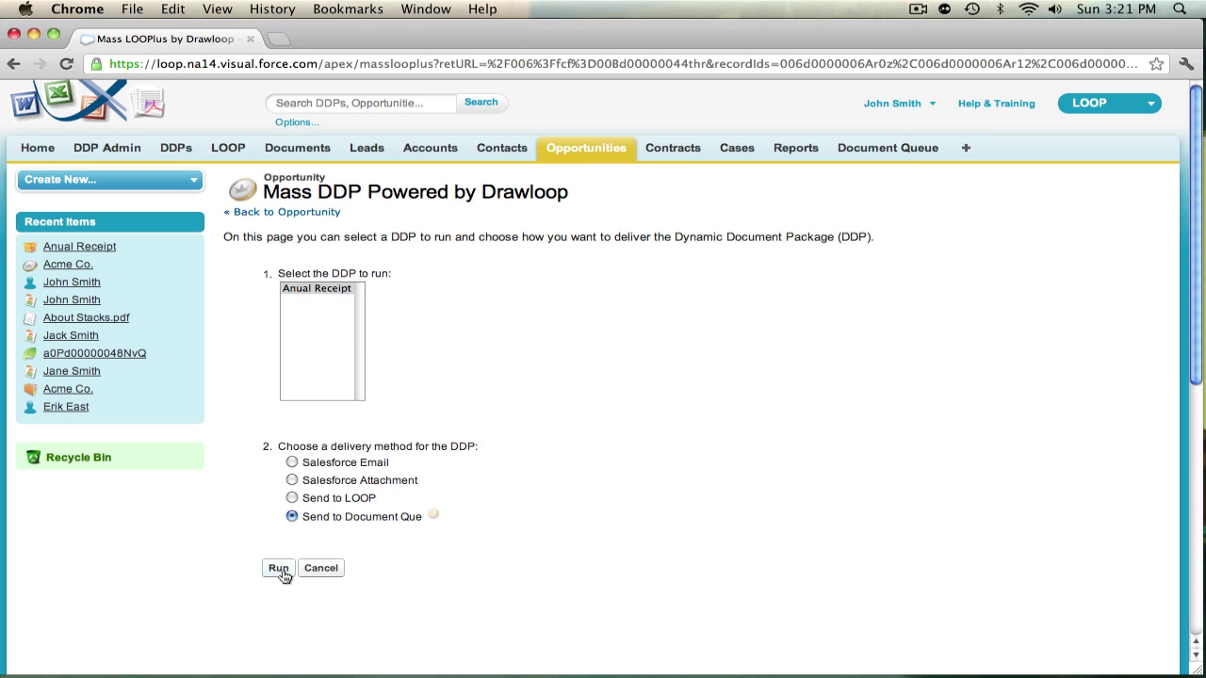
{"action": "left_click", "coordinate": [280, 570]}
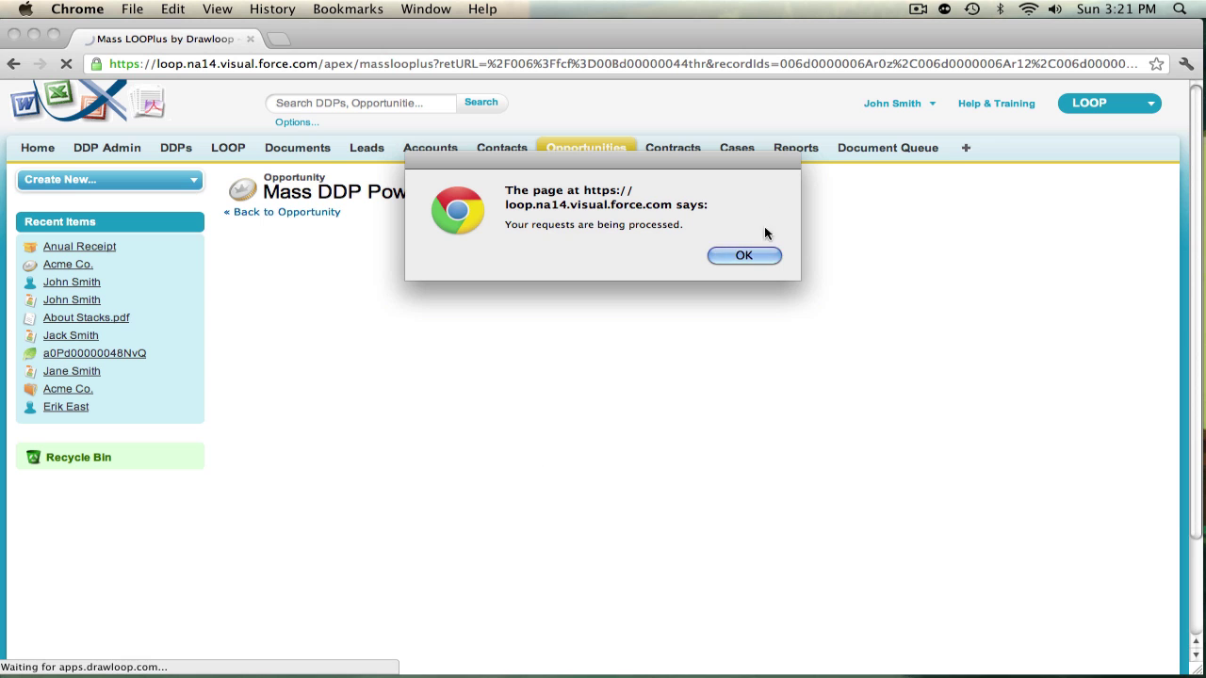
{"action": "left_click", "coordinate": [749, 254]}
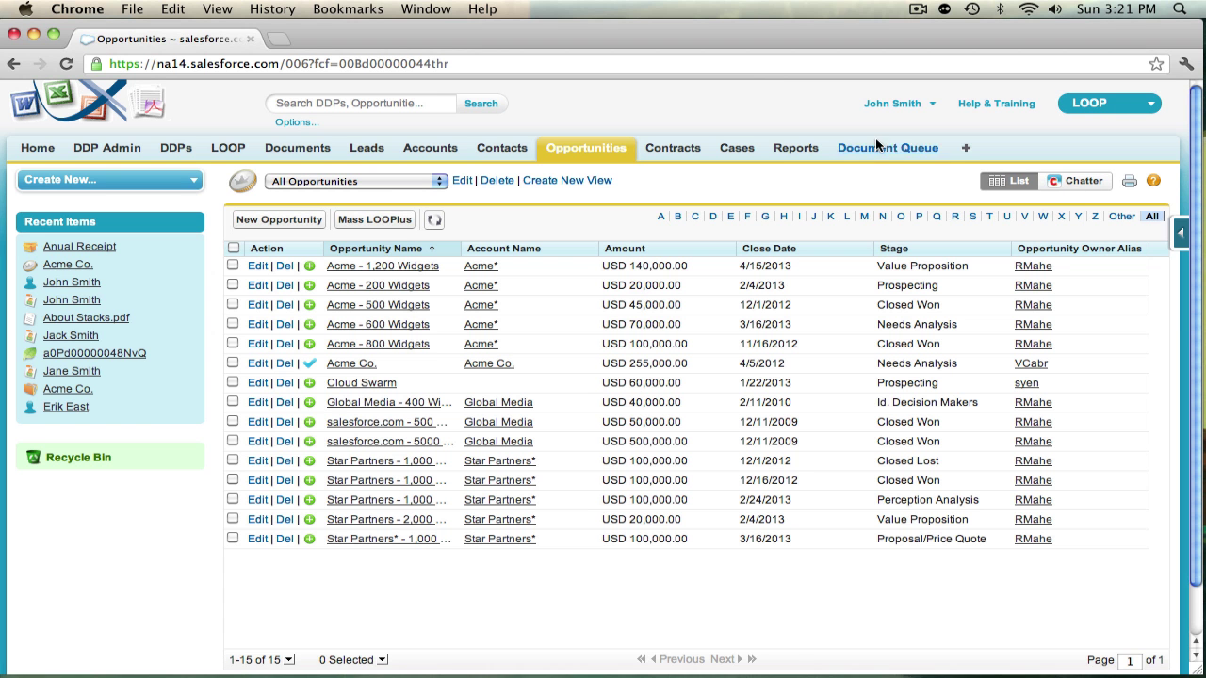
List all Document Queue records and refresh until D-000005 through D-000008 show Complete
{"action": "left_click", "coordinate": [875, 148]}
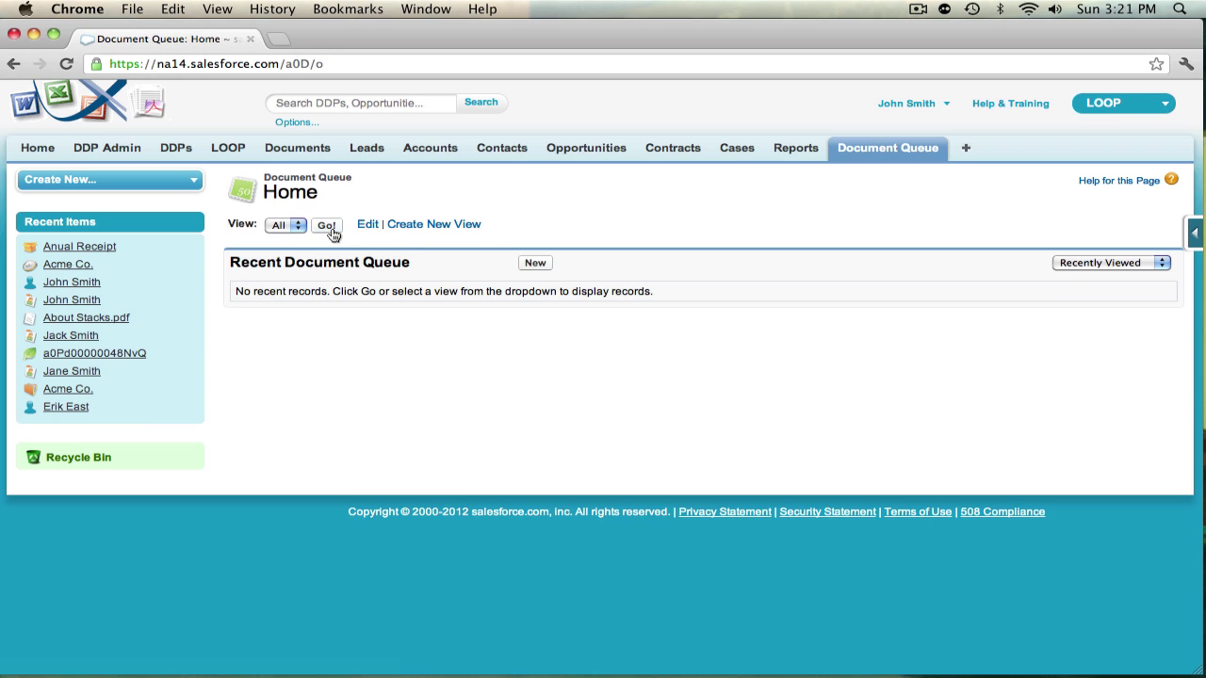
{"action": "left_click", "coordinate": [331, 231]}
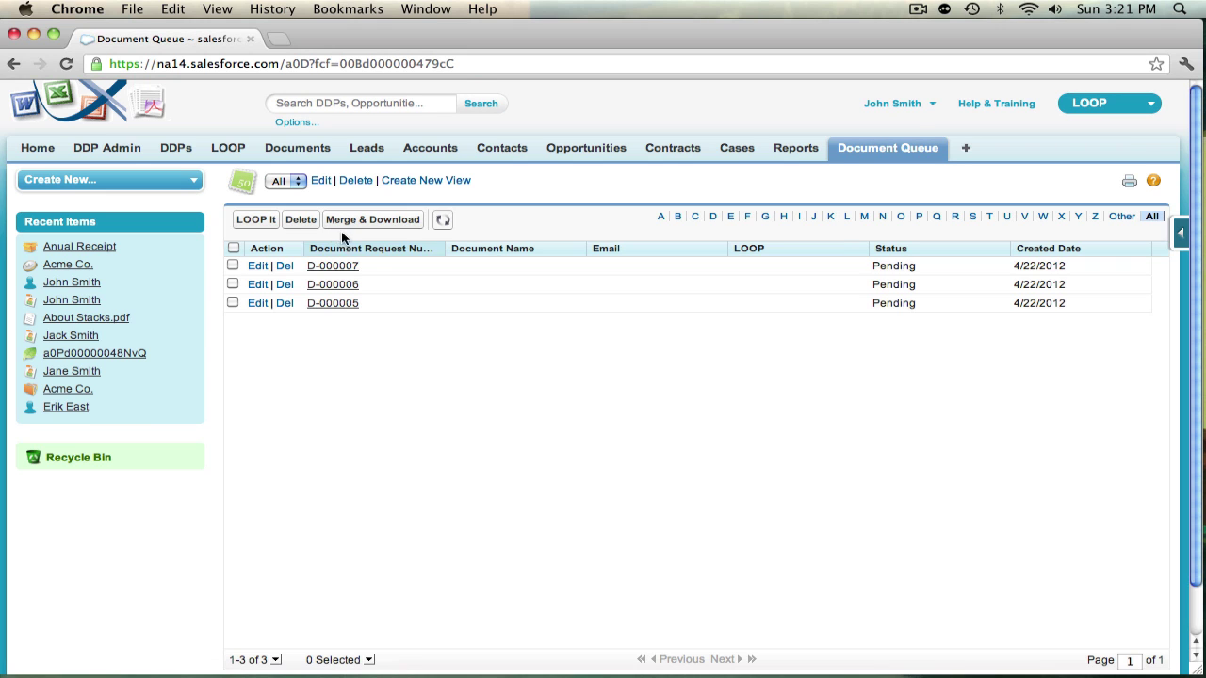
{"action": "left_click", "coordinate": [442, 221]}
{"action": "left_click", "coordinate": [443, 222]}
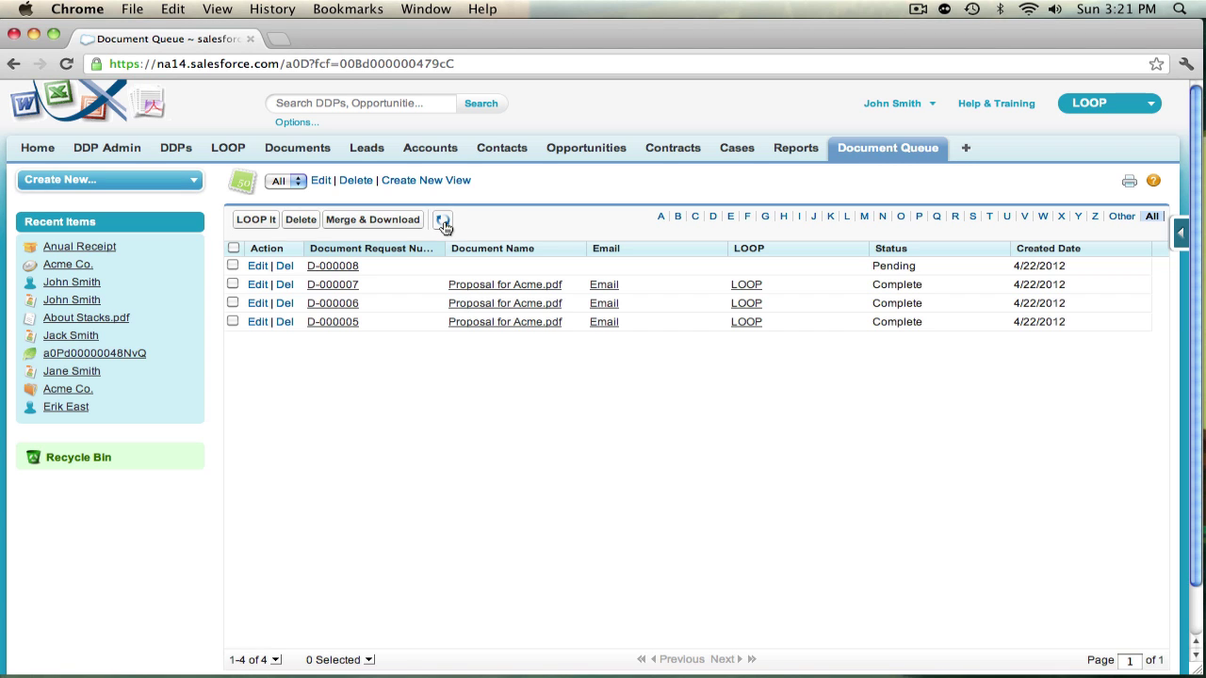
{"action": "left_click", "coordinate": [442, 224]}
{"action": "left_click", "coordinate": [443, 224]}
{"action": "left_click", "coordinate": [448, 221]}
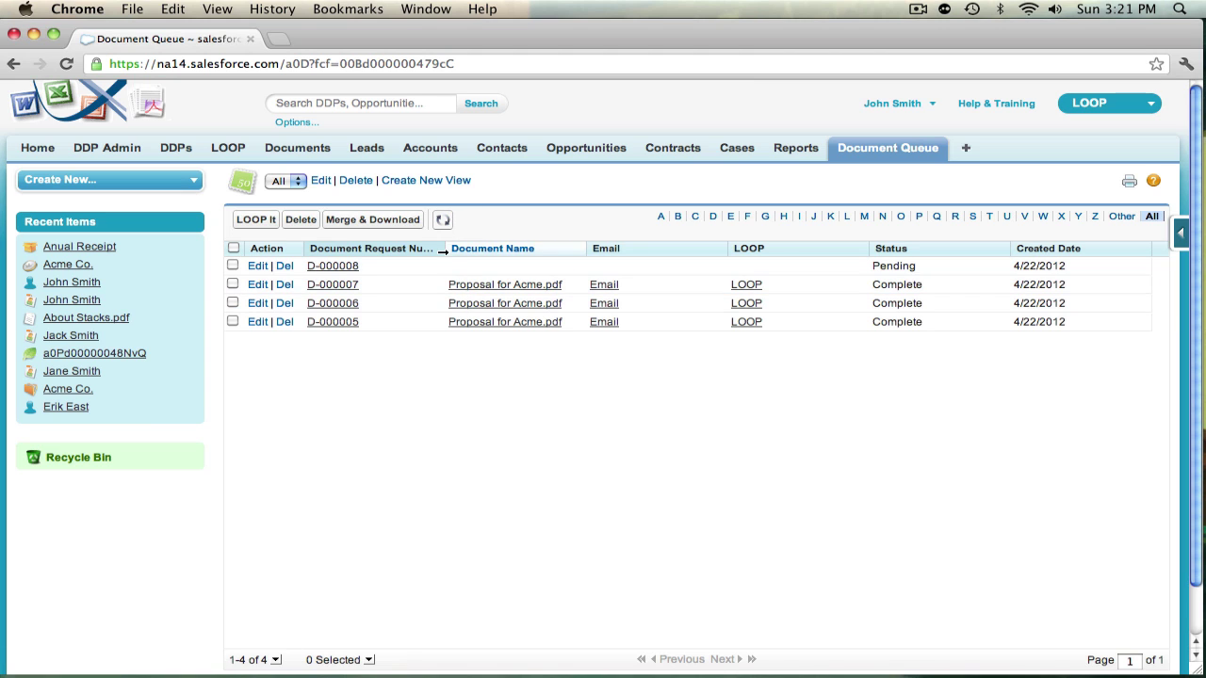
{"action": "left_click", "coordinate": [445, 223]}
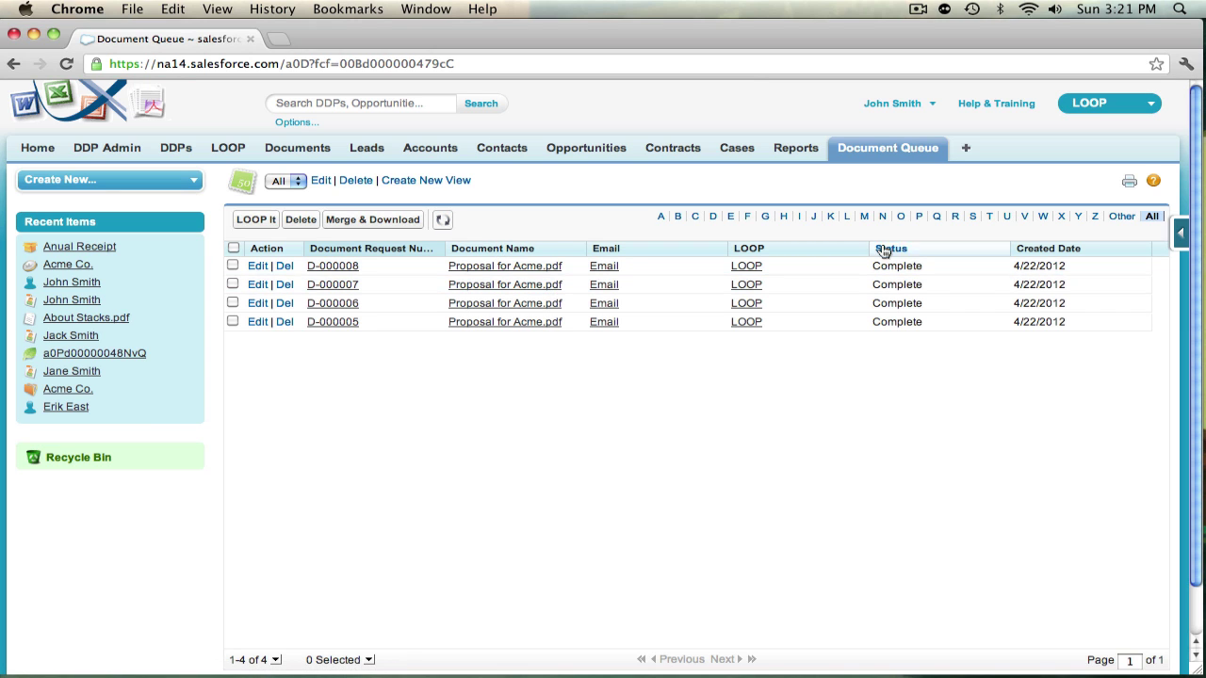
Select all four completed Acme requests and Merge & Download them
{"action": "left_click", "coordinate": [234, 248]}
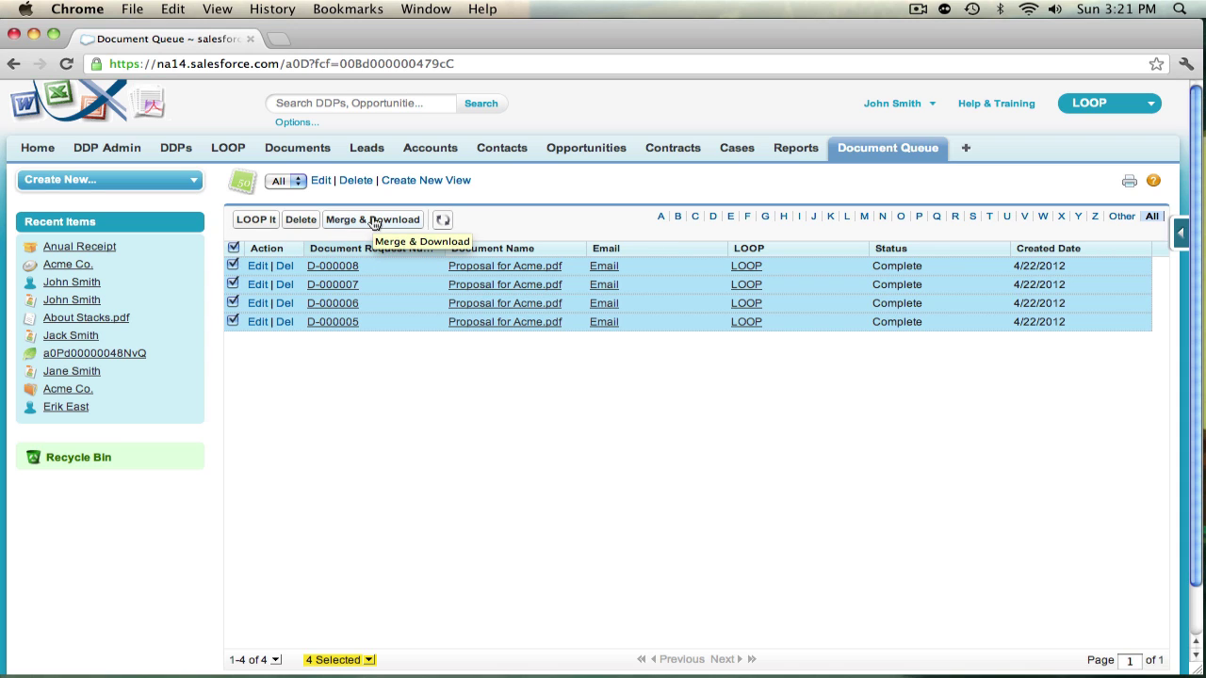
{"action": "left_click", "coordinate": [374, 221]}
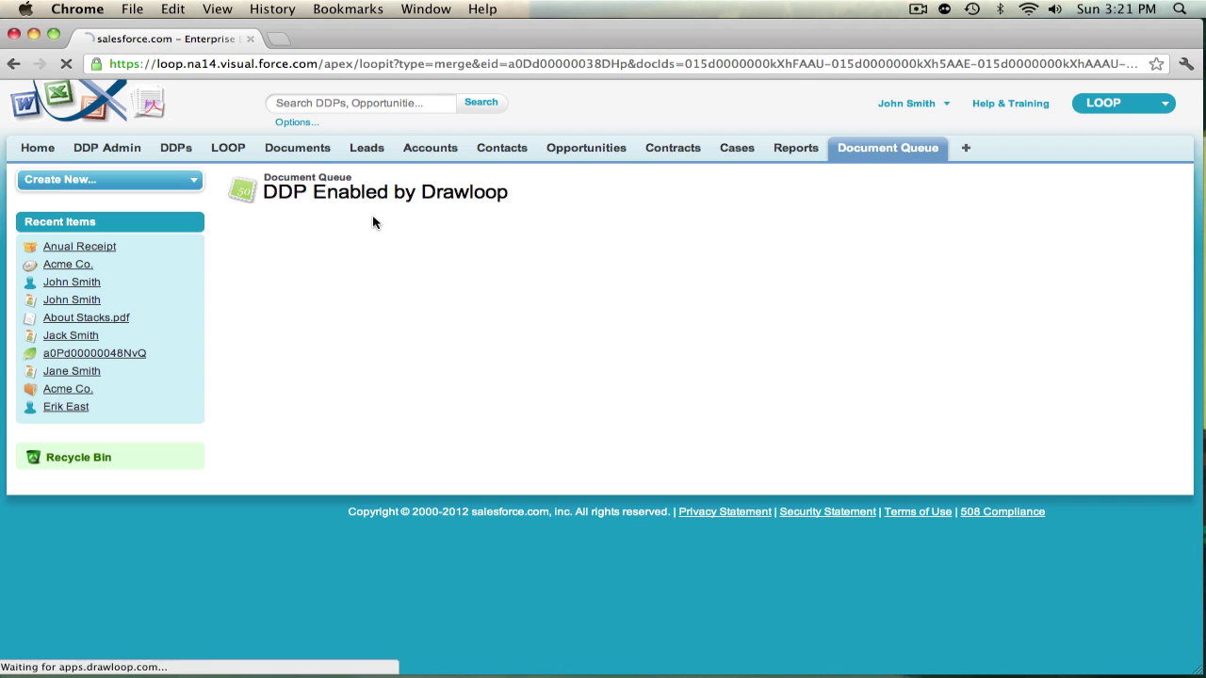